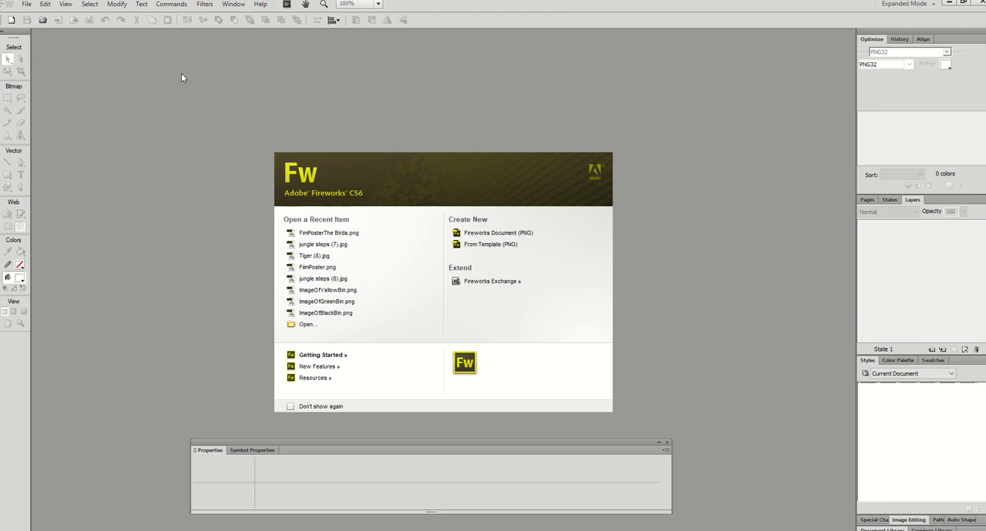
# Step: Create a new document with a transparent canvas 300 pixels wide and 150 pixels high
pyautogui.click(27, 7)
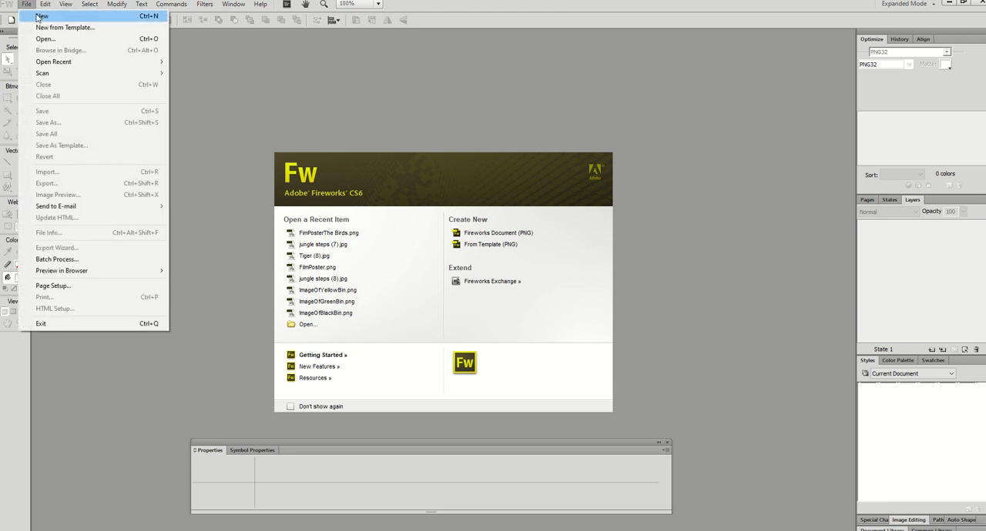
pyautogui.click(42, 17)
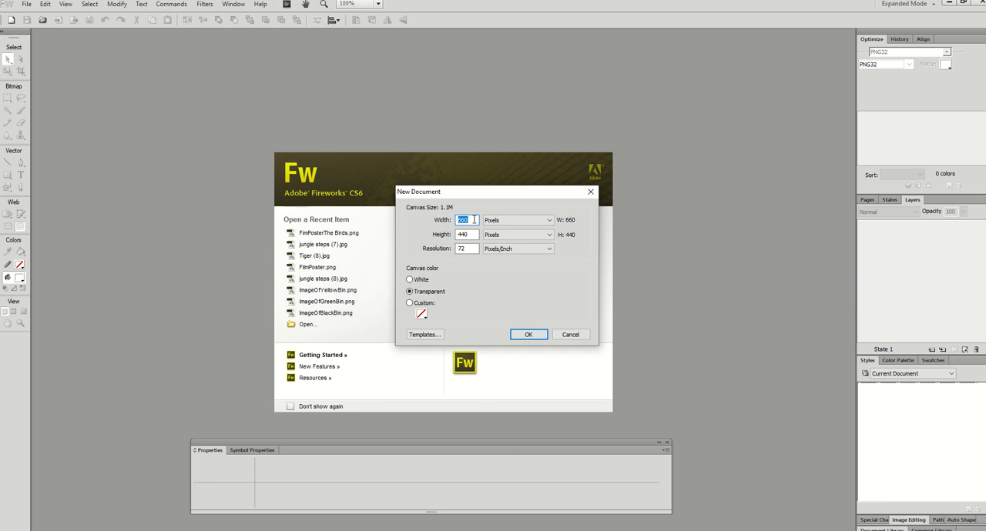
pyautogui.write('300')
pyautogui.click(471, 234)
pyautogui.press('BackSpace')
pyautogui.press('BackSpace')
pyautogui.click(529, 334)
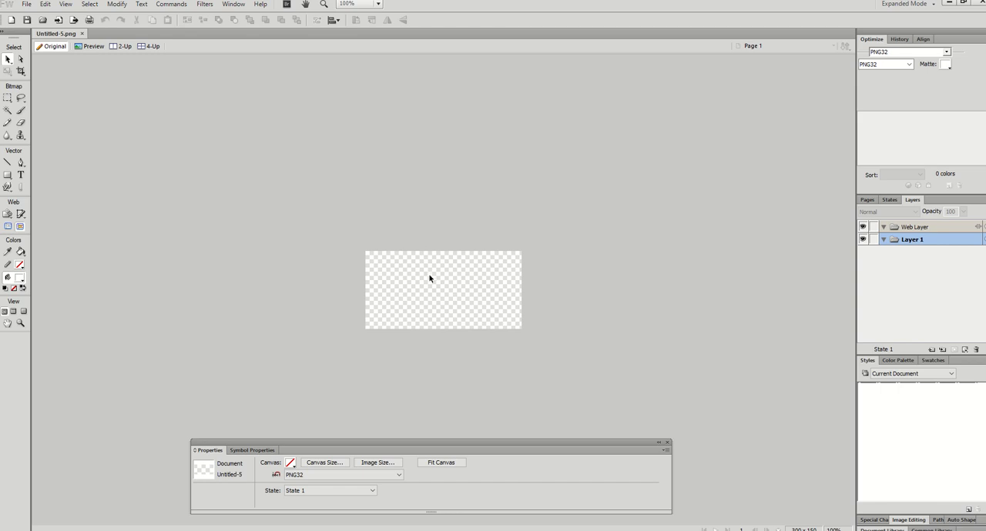
# Step: Draw a white rectangle about 298 by 148 pixels covering the canvas and adjust its position slightly
pyautogui.click(9, 177)
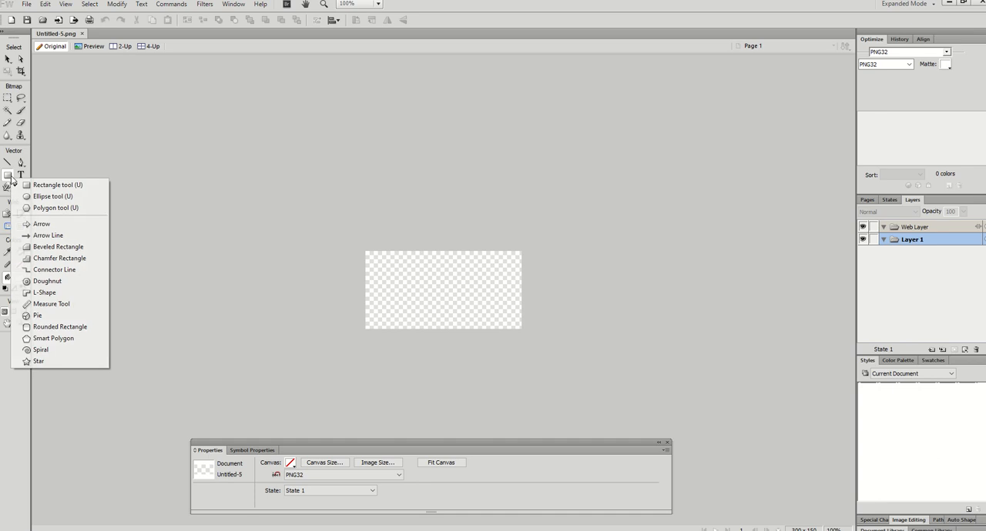
pyautogui.click(57, 186)
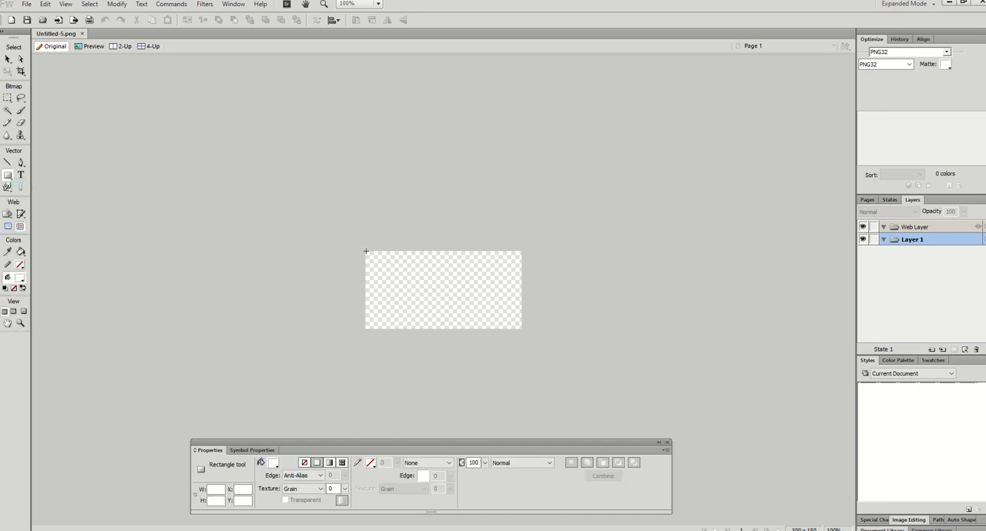
pyautogui.moveTo(366, 251); pyautogui.dragTo(521, 328)
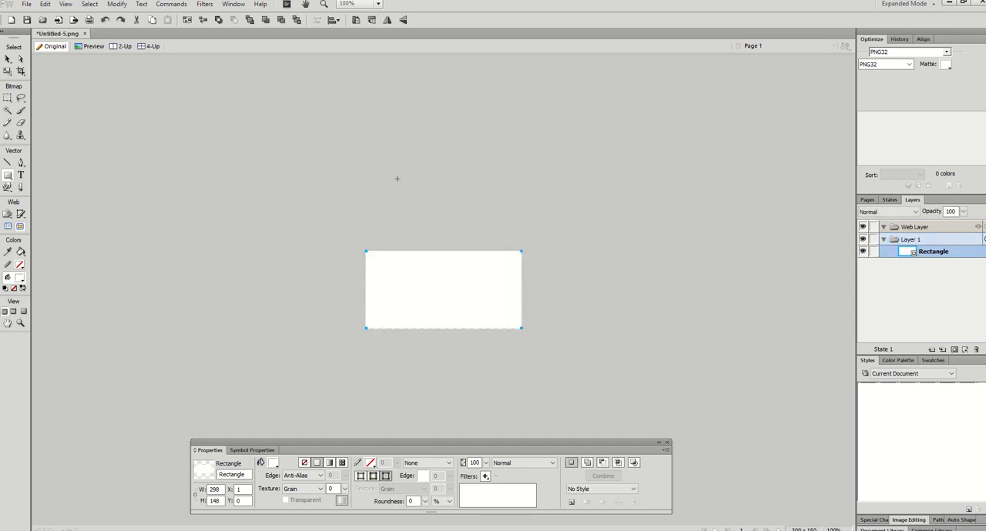
pyautogui.click(9, 59)
pyautogui.moveTo(429, 291)
pyautogui.mouseDown()
pyautogui.moveTo(433, 278)
pyautogui.moveTo(429, 287)
pyautogui.mouseUp()
# Step: Apply the WebButton536 style from Web Button Styles to the rectangle and nudge it slightly upward
pyautogui.click(895, 362)
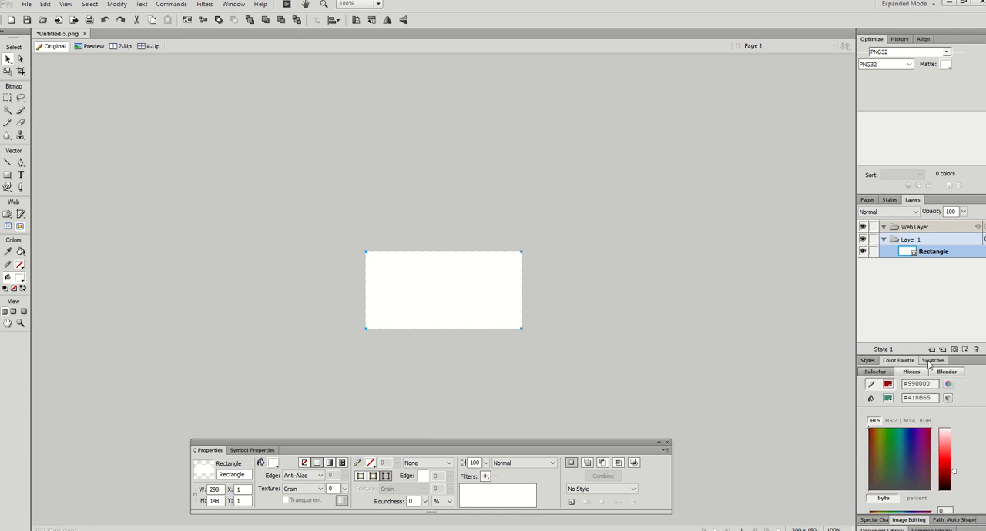
pyautogui.click(870, 363)
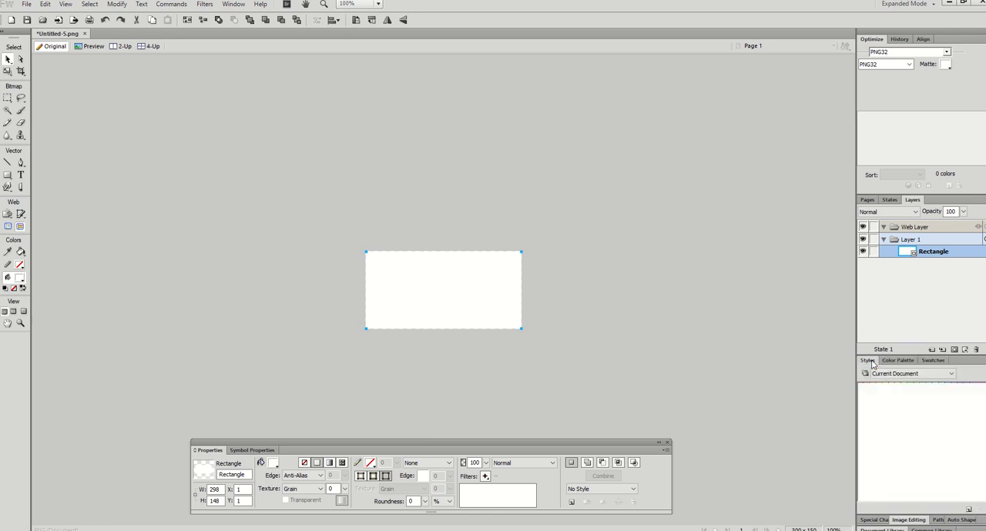
pyautogui.click(952, 374)
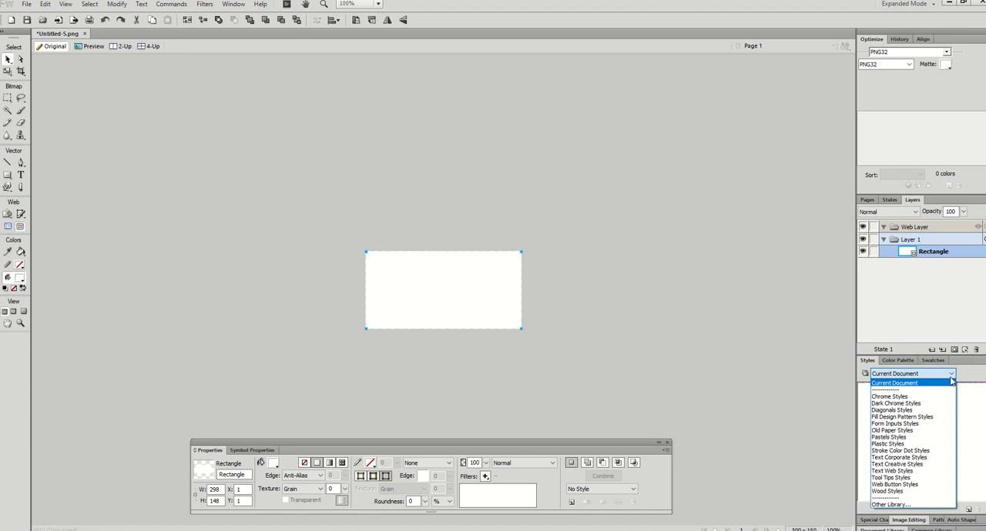
pyautogui.click(909, 485)
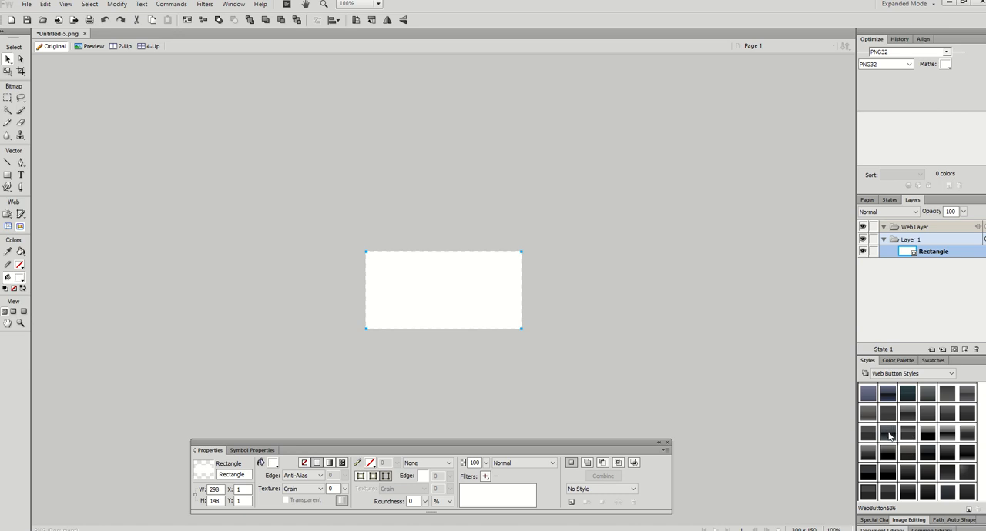
pyautogui.click(887, 434)
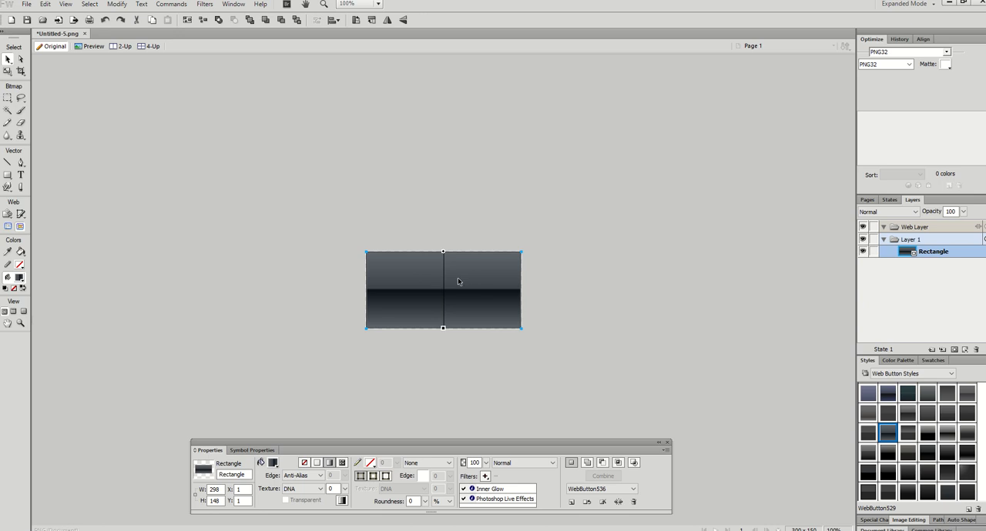
pyautogui.moveTo(473, 273); pyautogui.dragTo(473, 271)
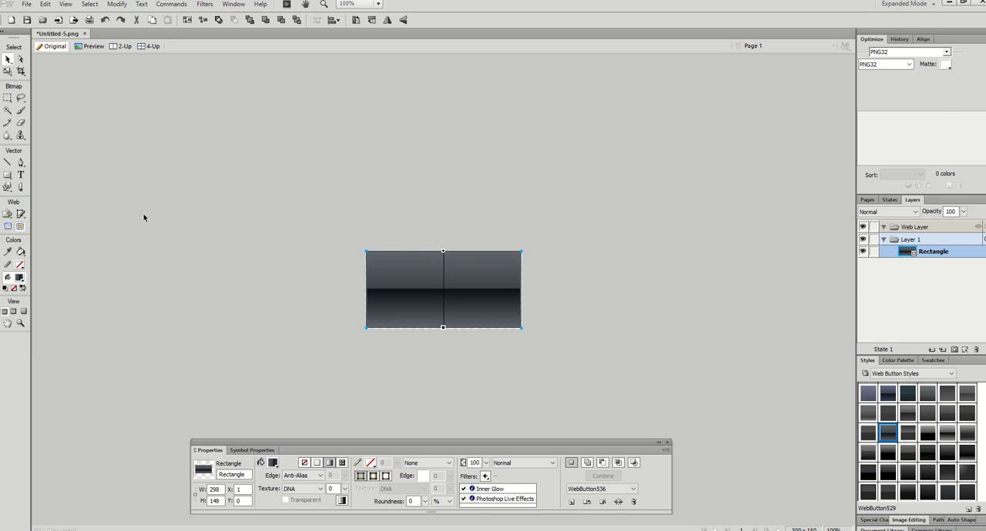
# Step: Add a text box about 292 pixels wide across the upper half of the button and set its text colour to white
pyautogui.click(21, 176)
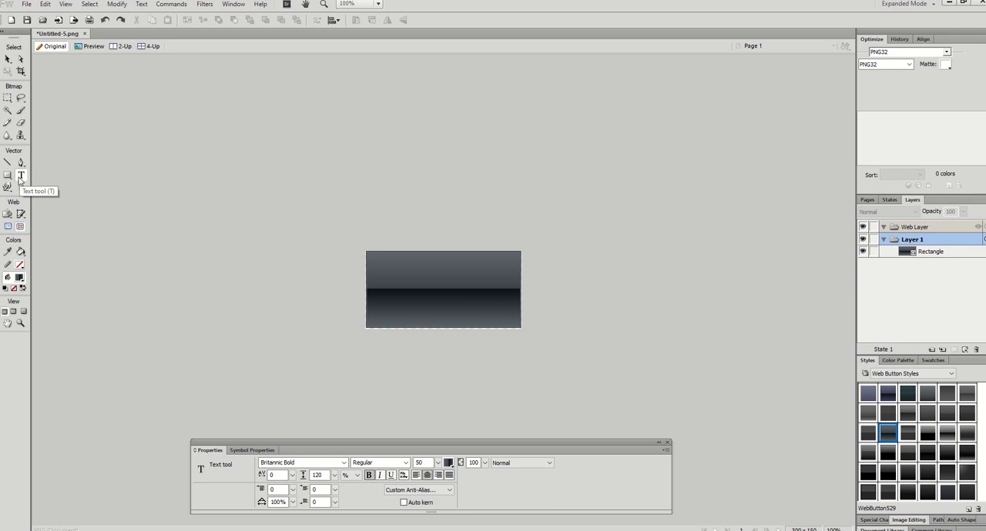
pyautogui.click(373, 264)
pyautogui.moveTo(376, 268); pyautogui.dragTo(520, 298)
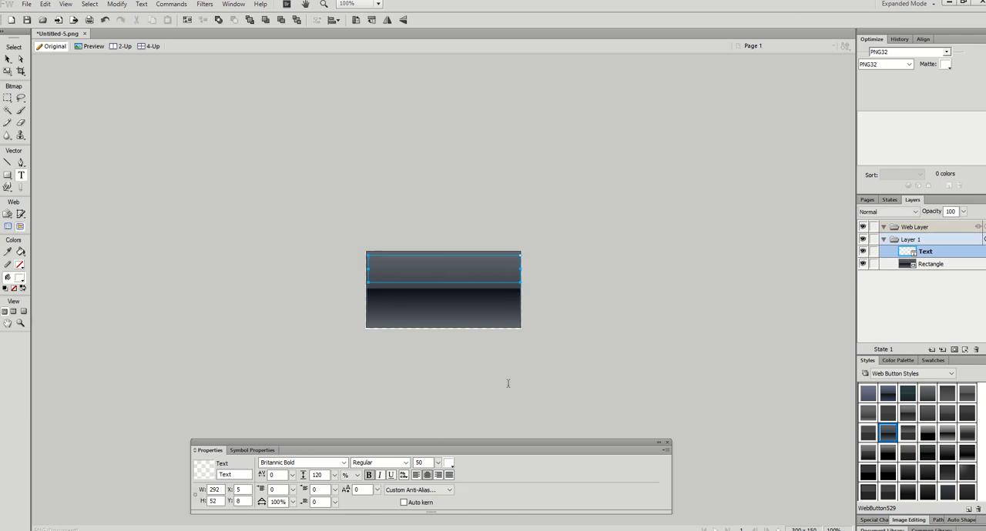
pyautogui.moveTo(437, 464)
pyautogui.mouseDown()
pyautogui.moveTo(440, 499)
pyautogui.moveTo(440, 468)
pyautogui.mouseUp()
pyautogui.click(452, 464)
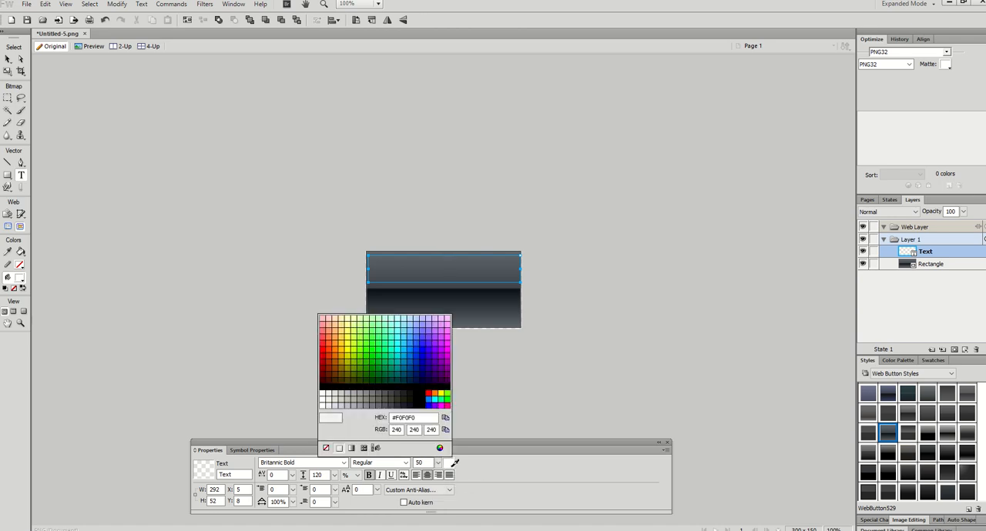
pyautogui.click(324, 391)
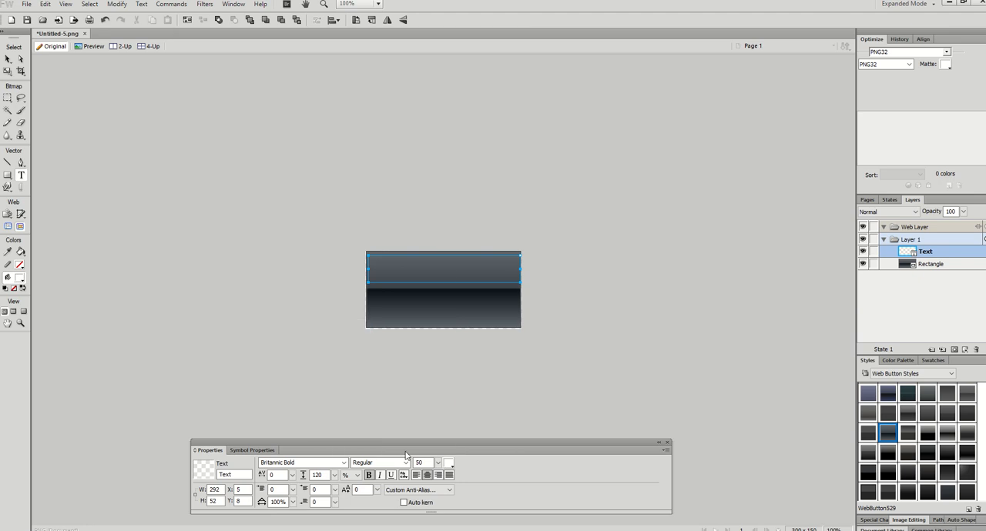
# Step: Choose the Britannic Bold font and enter "Black Bin" in the text box
pyautogui.click(344, 463)
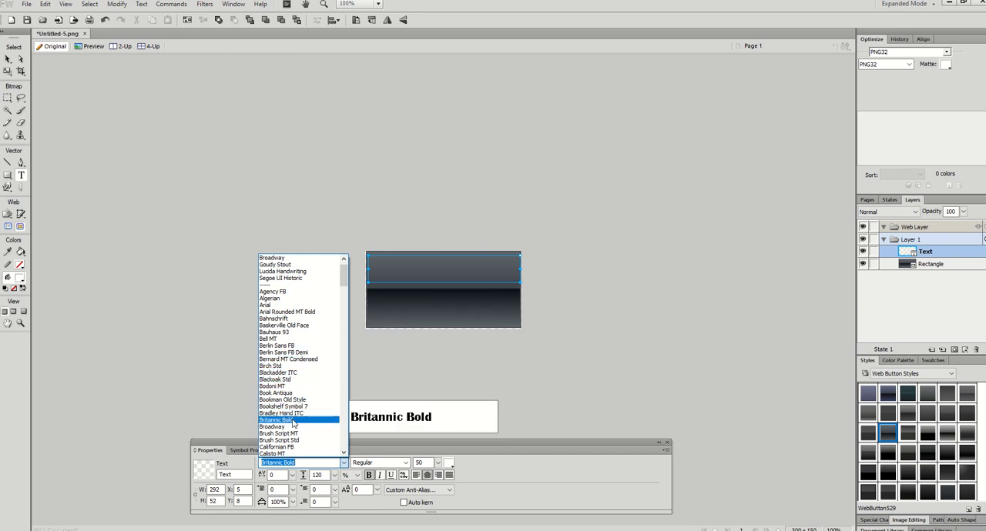
pyautogui.click(321, 420)
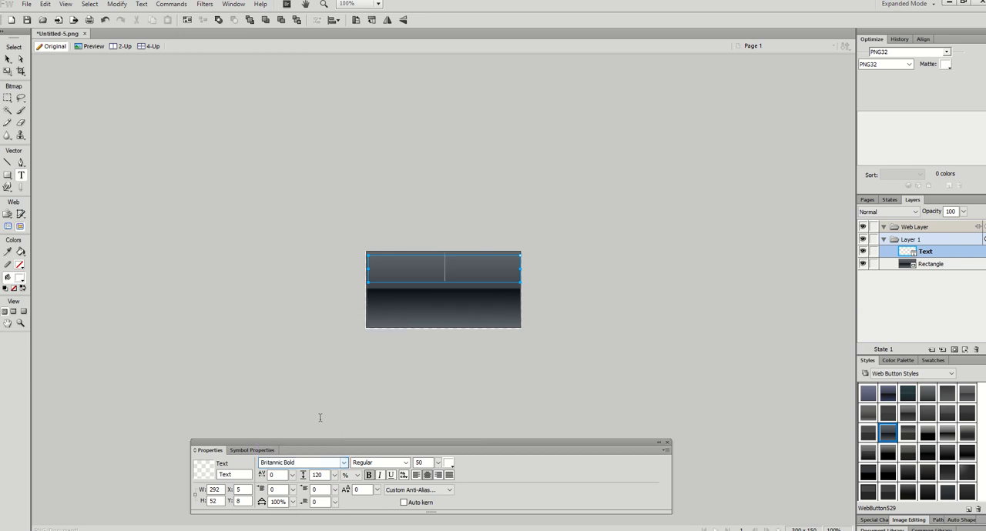
pyautogui.write('Black B')
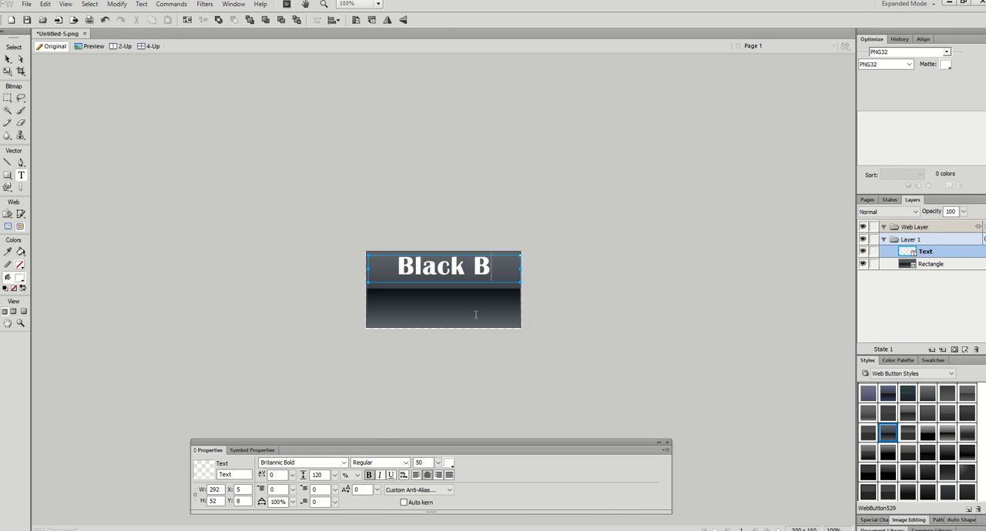
pyautogui.write('in')
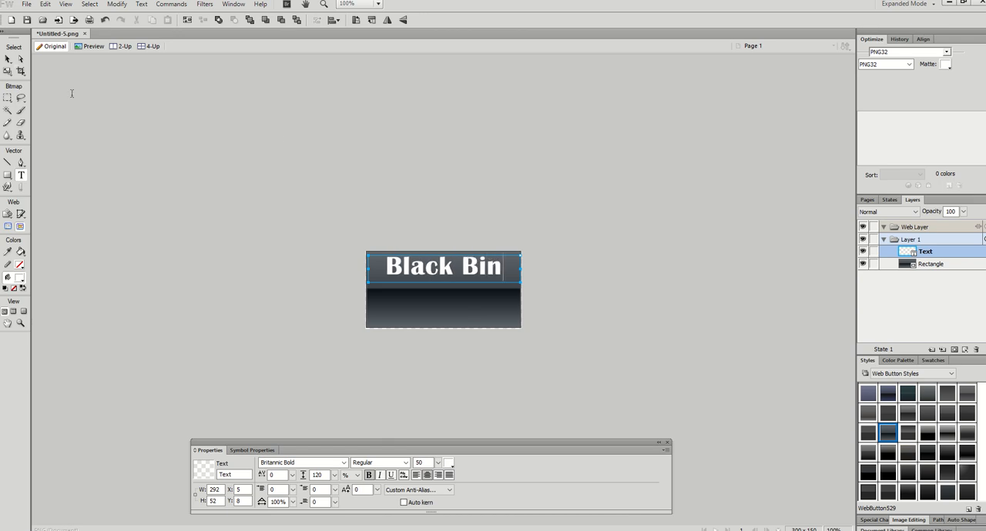
# Step: Move the "Black Bin" text slightly lower on the button and deselect it
pyautogui.click(9, 61)
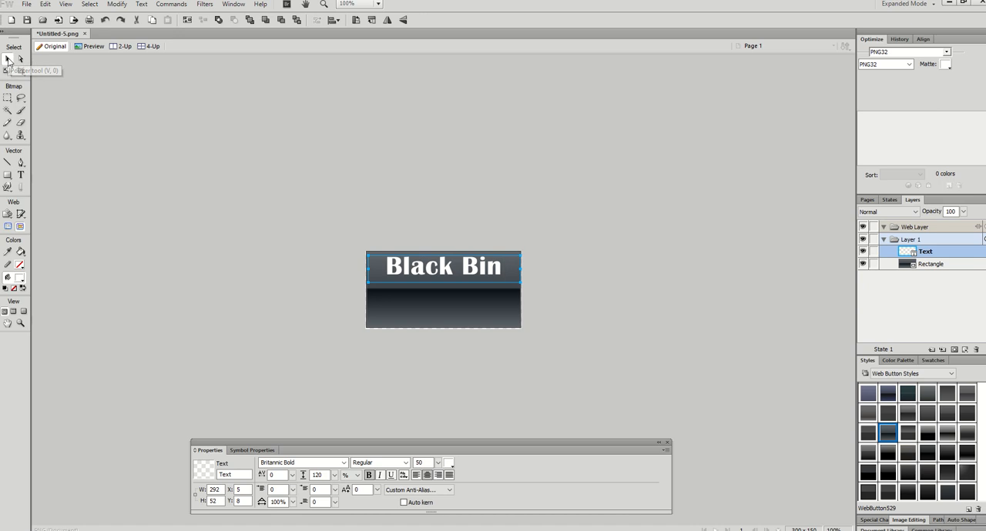
pyautogui.moveTo(440, 271); pyautogui.dragTo(444, 280)
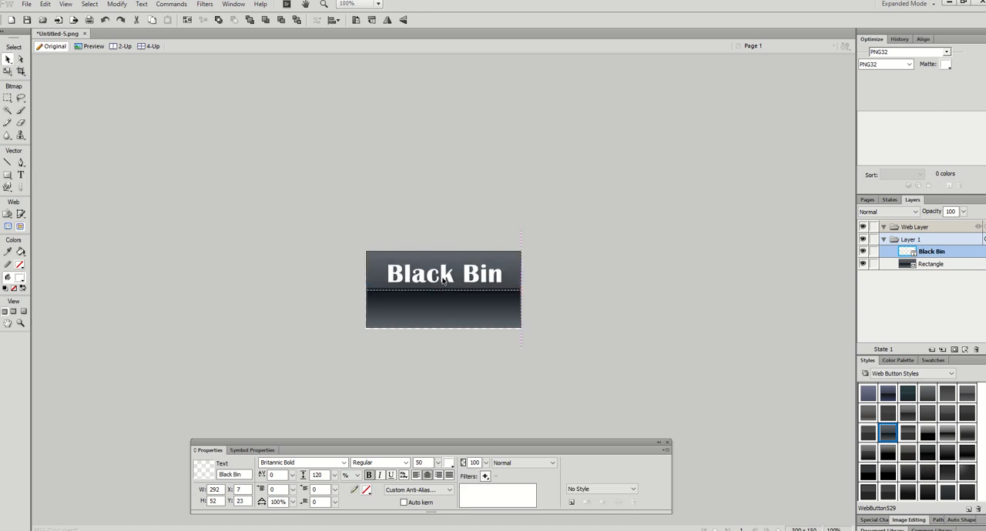
pyautogui.click(573, 294)
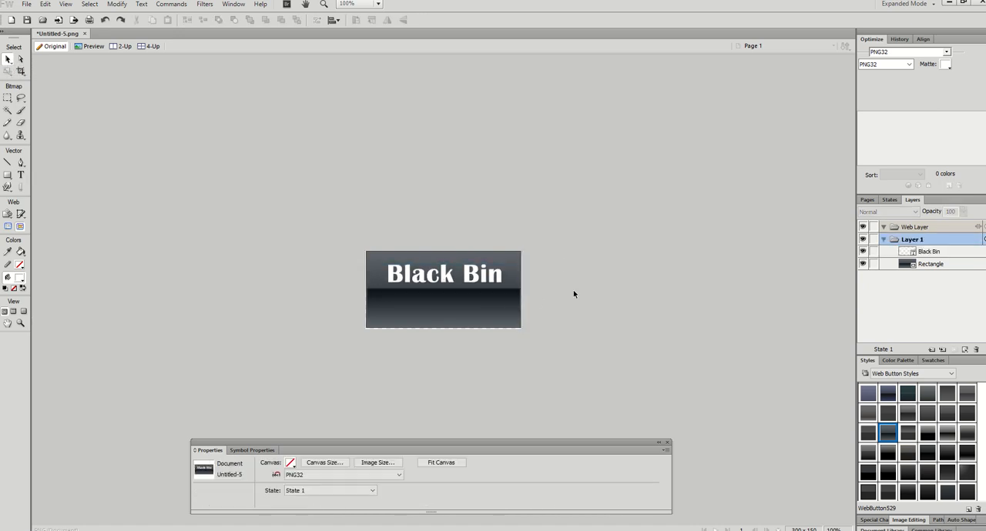
# Step: Save the button as a Fireworks PNG in the Web Graphics folder inside ICT > Year 9
pyautogui.click(27, 6)
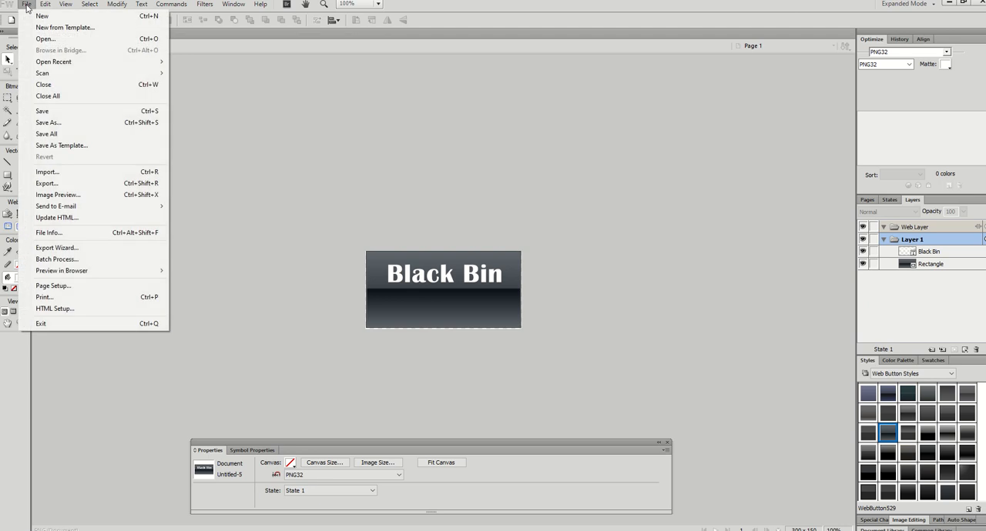
pyautogui.click(48, 123)
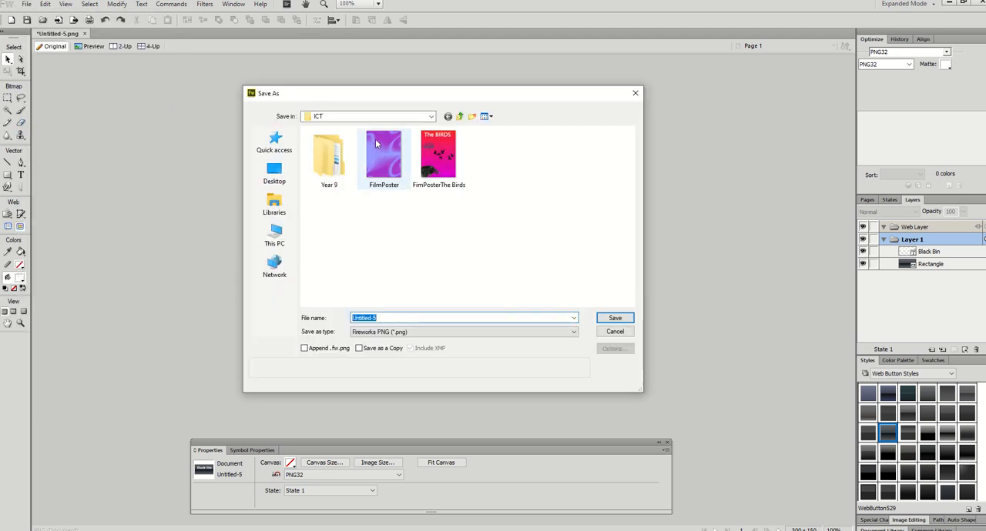
pyautogui.click(421, 120)
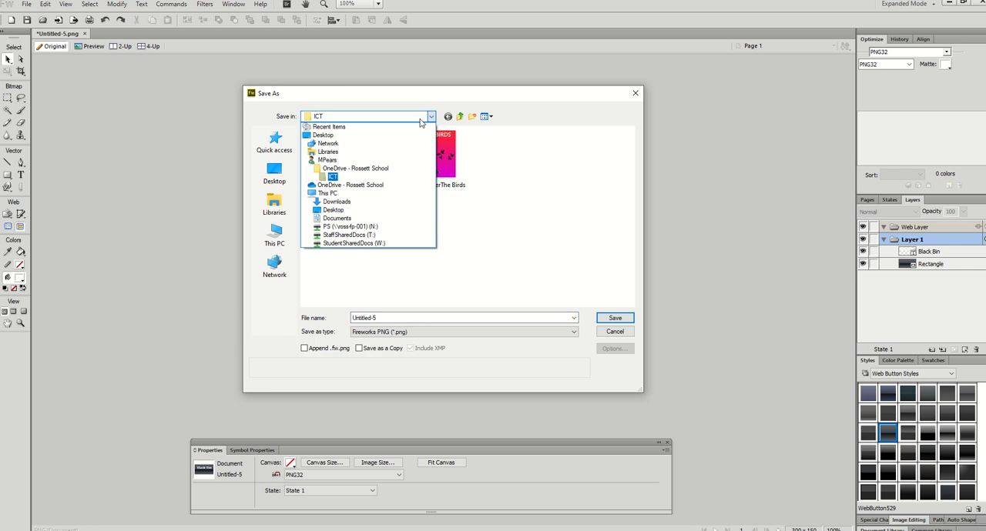
pyautogui.click(366, 169)
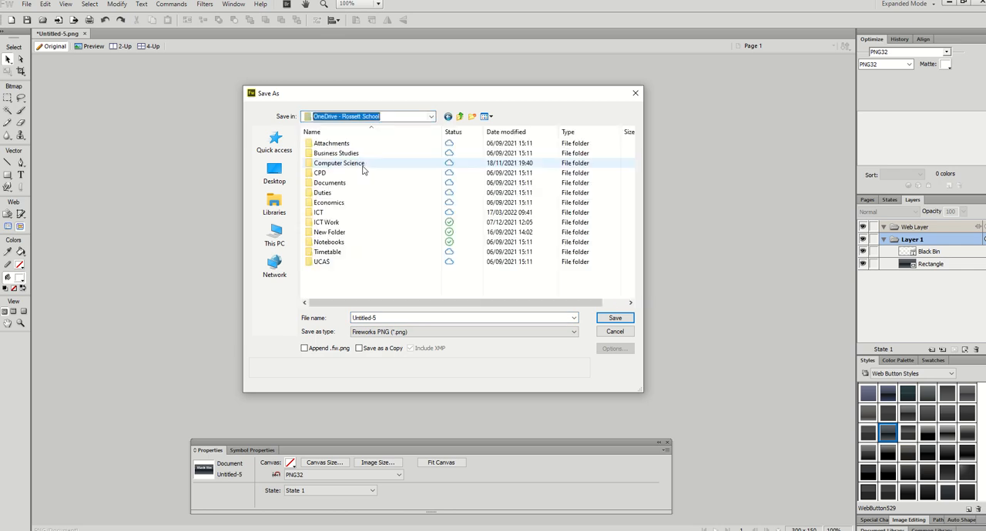
pyautogui.doubleClick(339, 214)
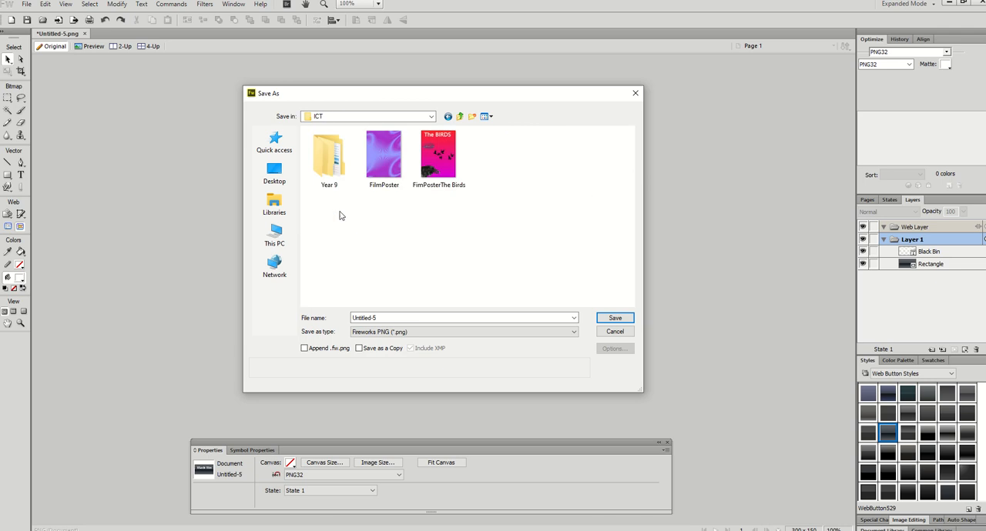
pyautogui.click(332, 168)
pyautogui.doubleClick(333, 168)
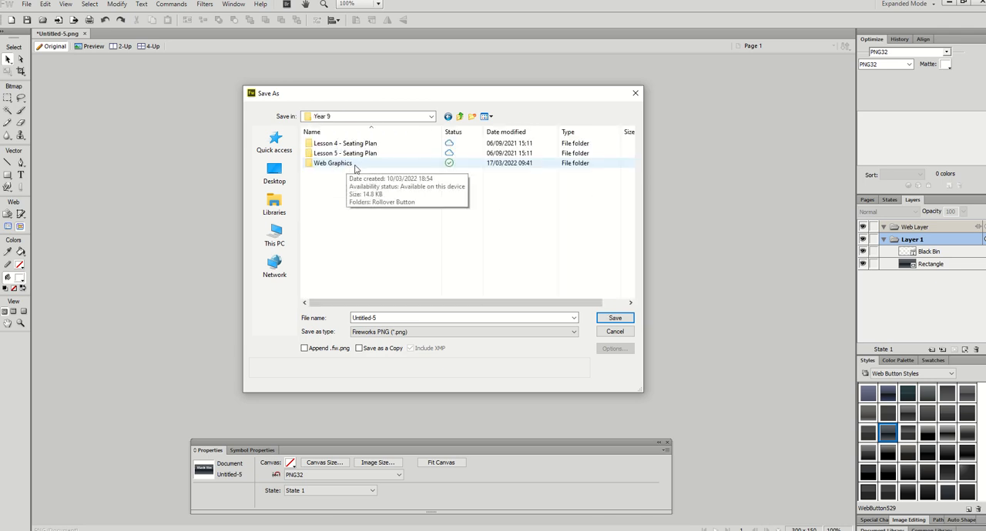
pyautogui.doubleClick(335, 165)
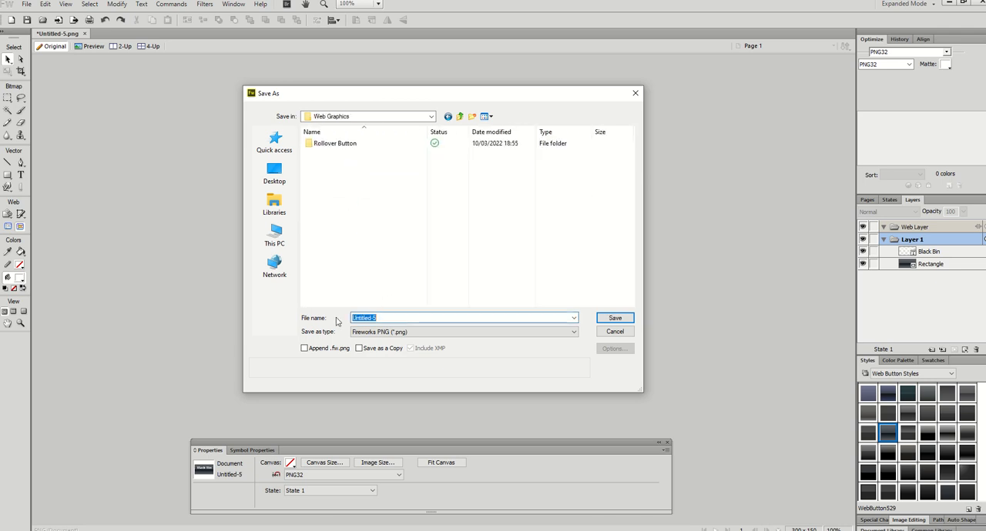
pyautogui.write('BlackBin')
pyautogui.click(614, 318)
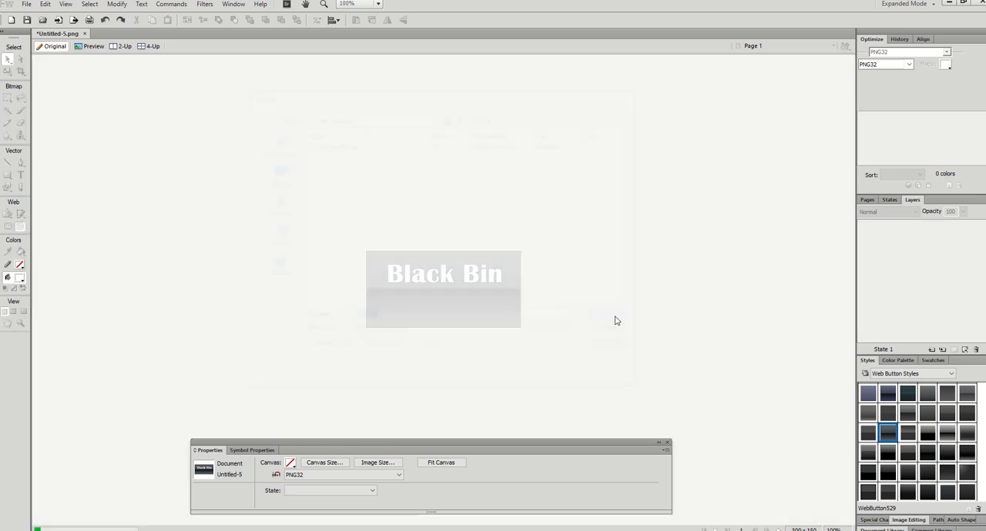